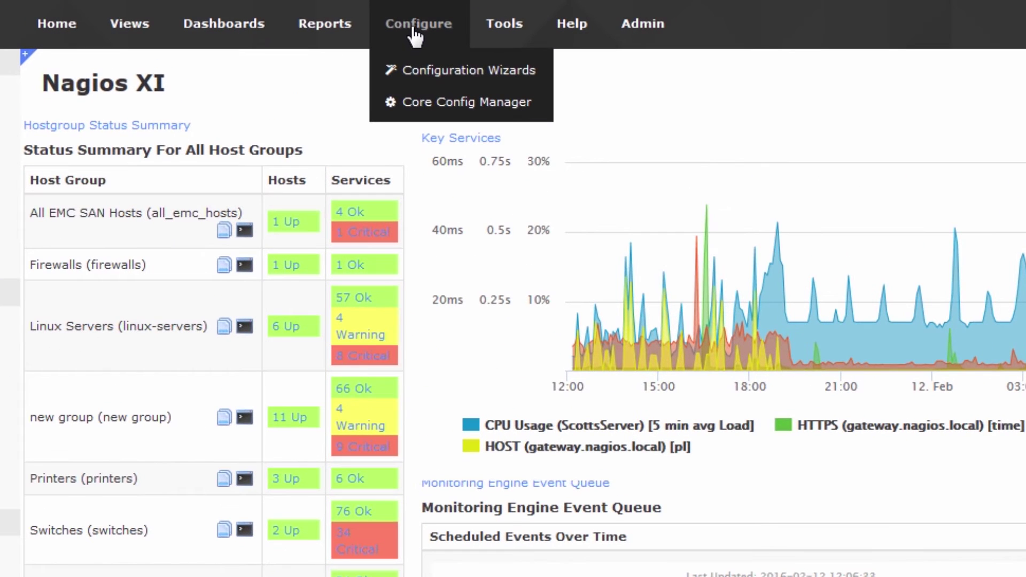
- Start the Windows Server wizard from the Windows-filtered configuration wizards list
left_click(424, 72)
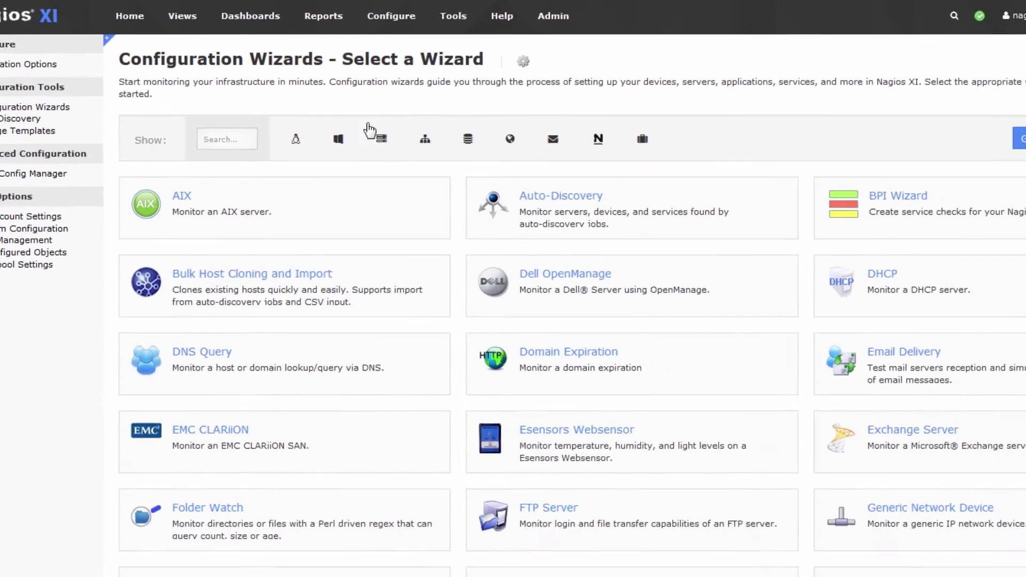
left_click(334, 117)
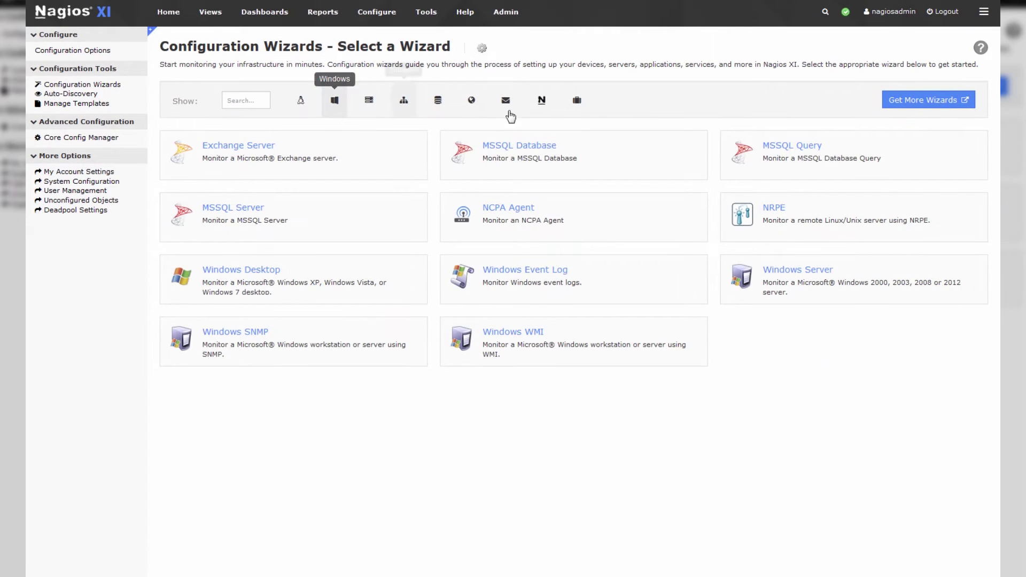
left_click(827, 277)
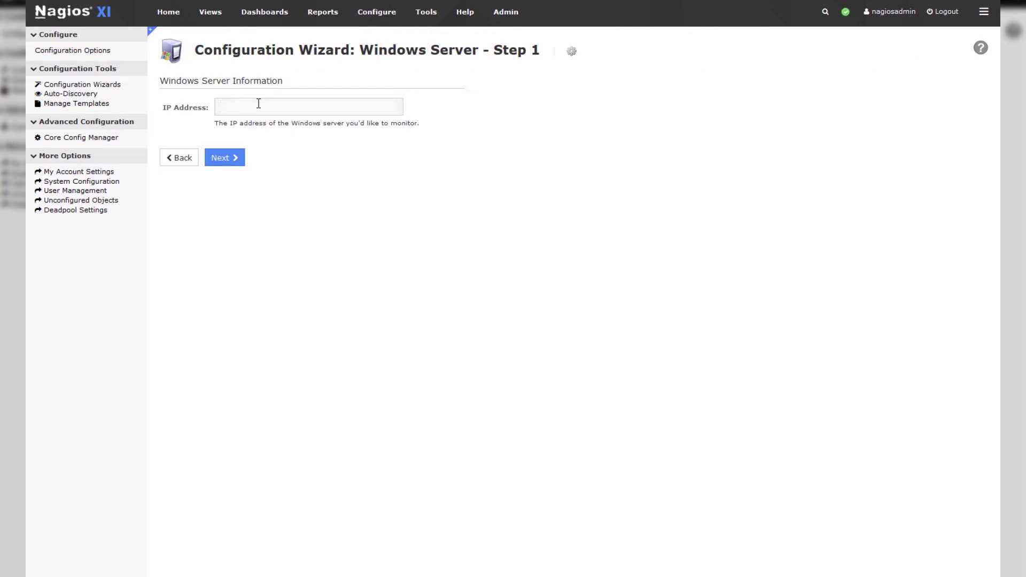
type("192.168.5.67")
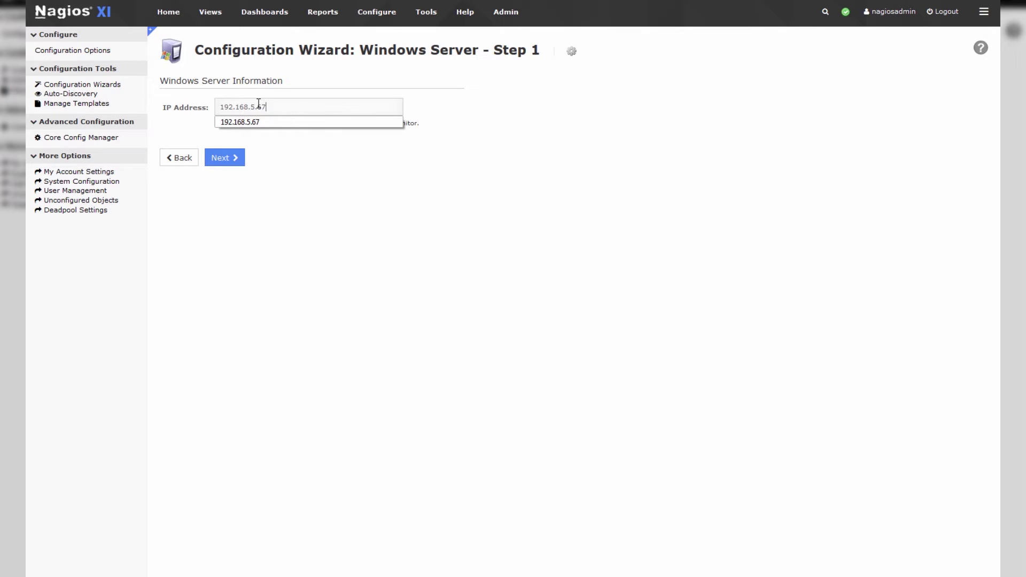
- Enter 192.168.5.67 as the IP address and continue to step 2
key("Down")
key("Return")
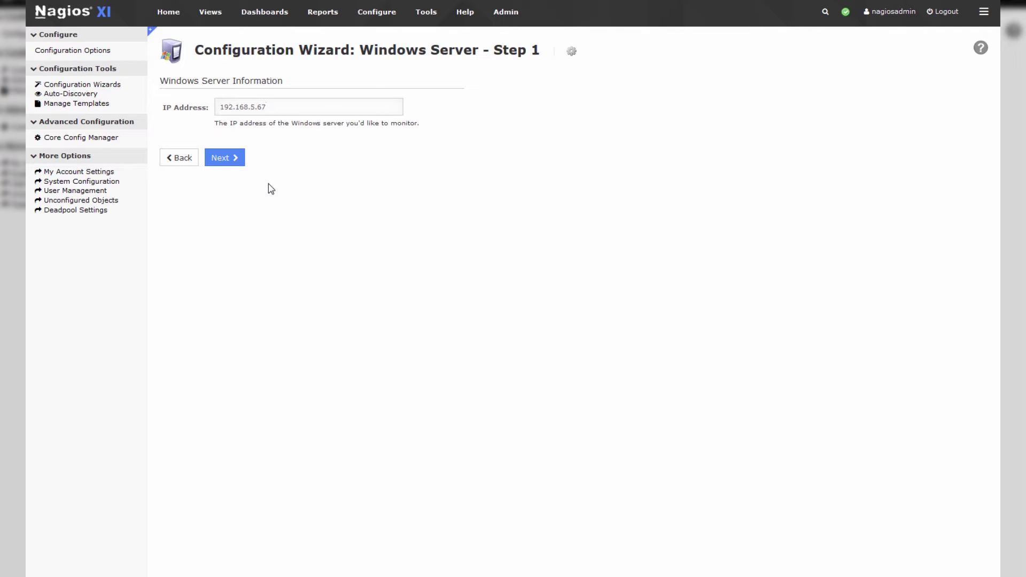
left_click(228, 160)
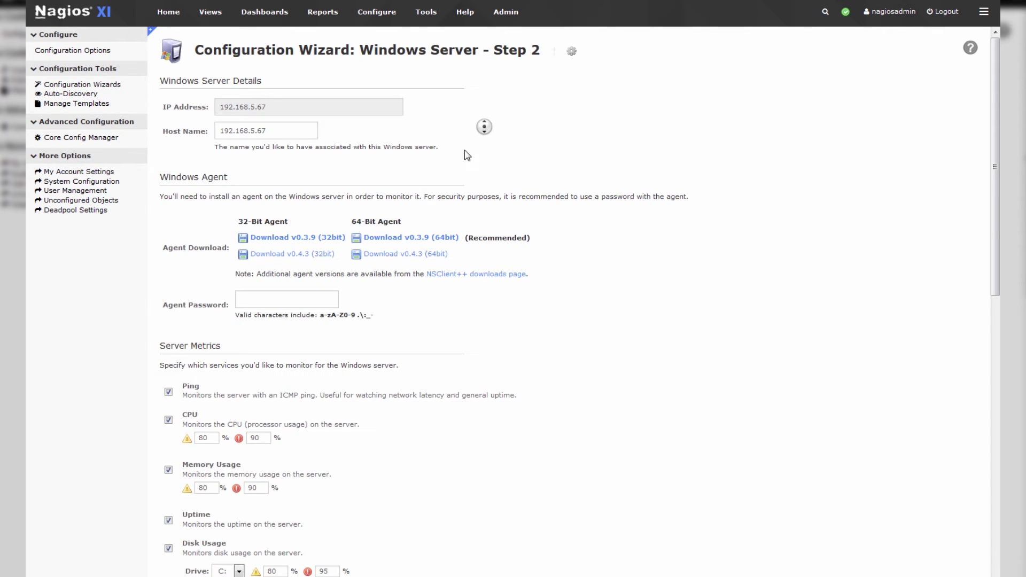
scroll(465, 155, "down", 1)
left_click_drag(468, 193, 262, 195)
triple_click(286, 228)
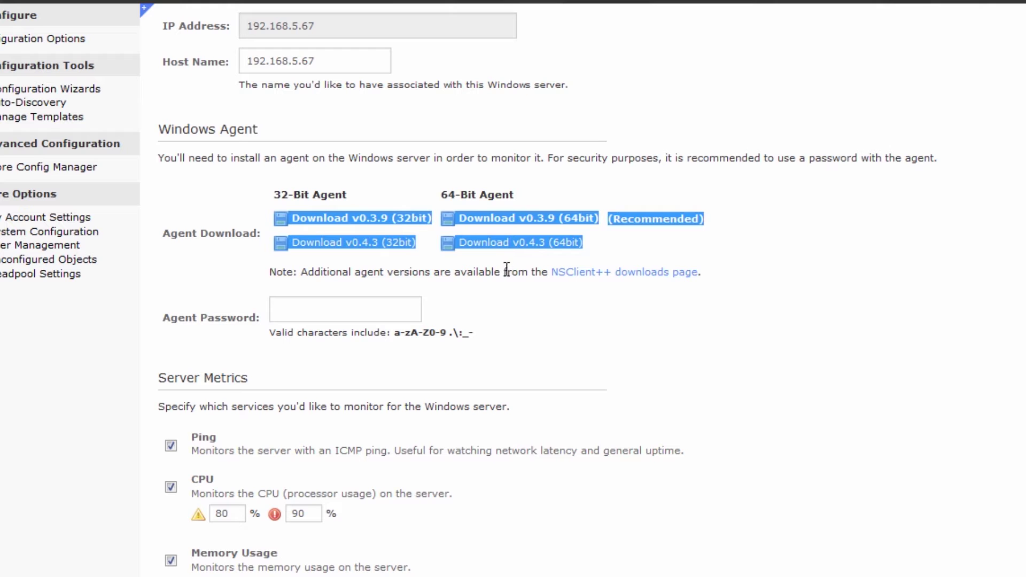
left_click(510, 311)
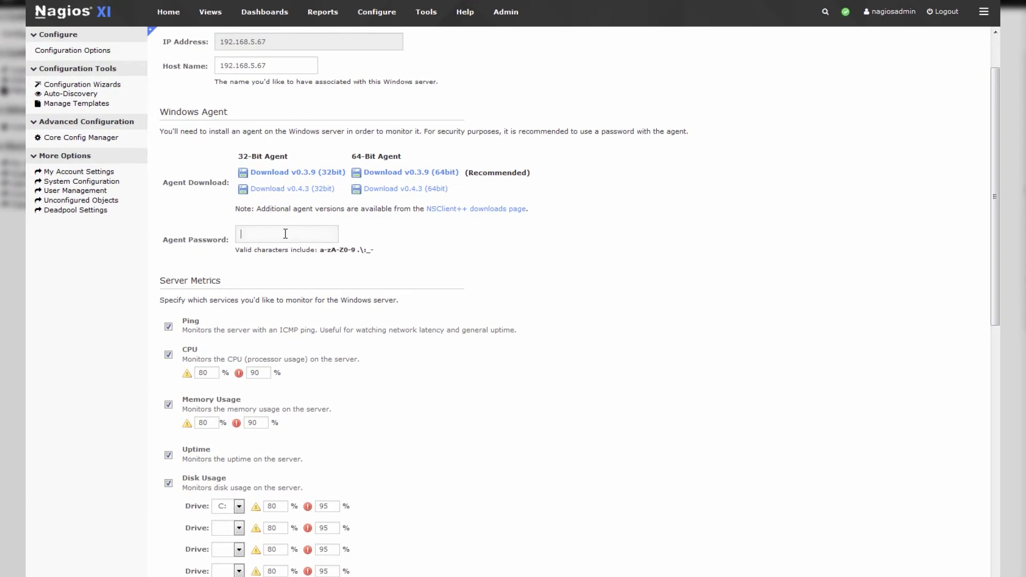
type("nsclien")
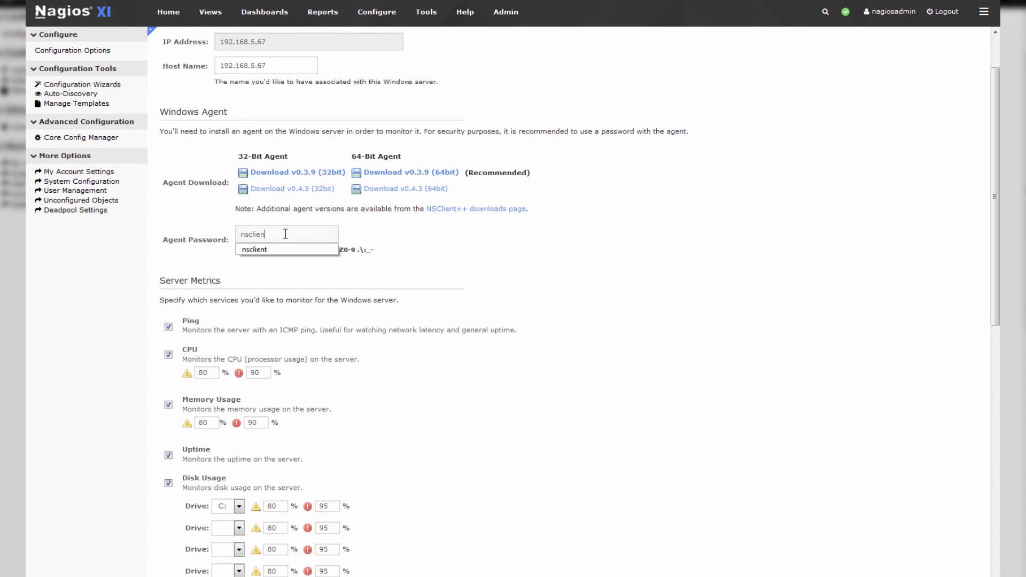
left_click(454, 254)
scroll(458, 252, "down", 1)
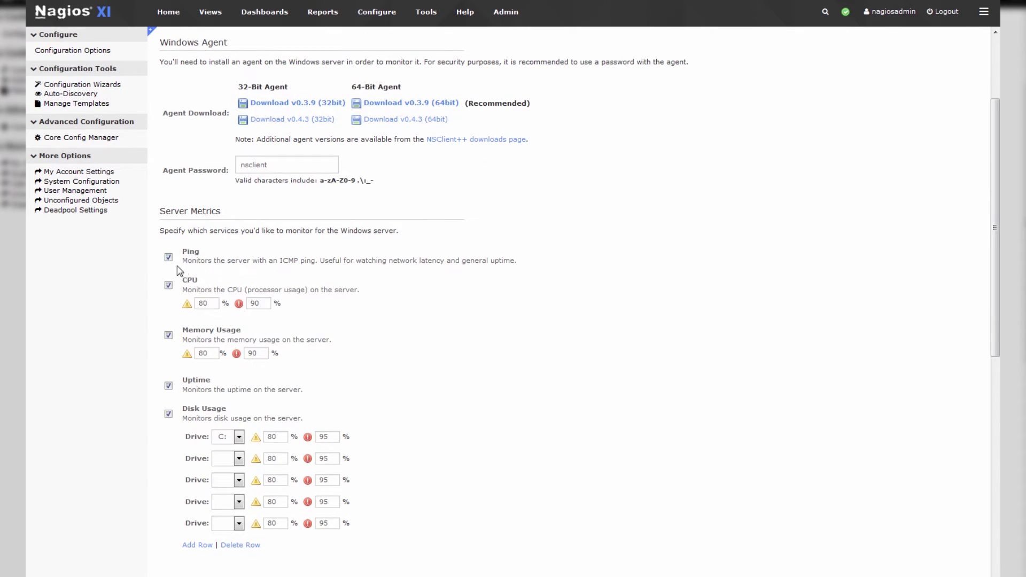
scroll(178, 273, "down", 1)
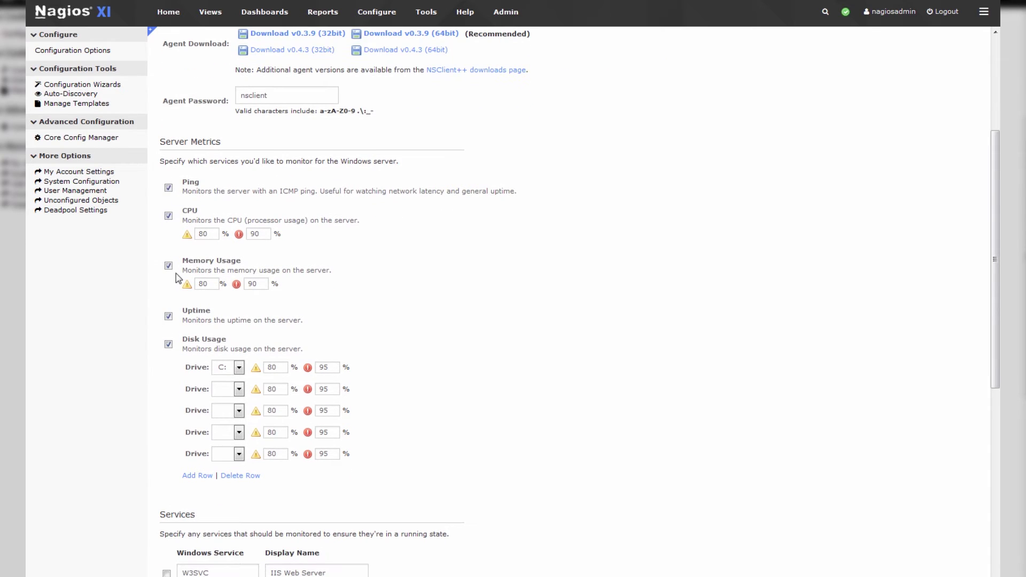
scroll(178, 278, "down", 2)
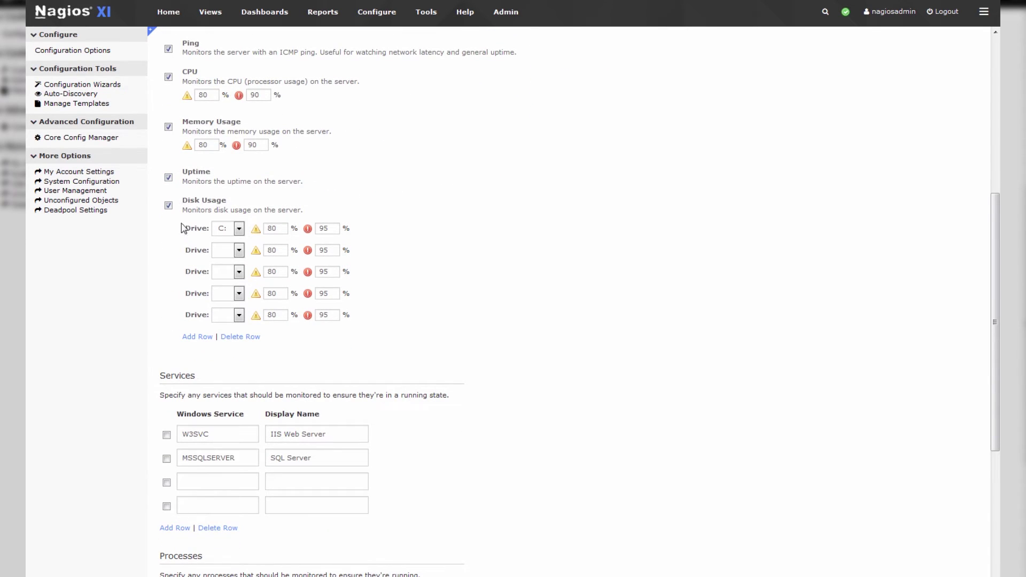
- Add drive D: and enable W3SVC, MSSQLSERVER, explorer.exe and the Errors Logon counter
left_click(222, 253)
left_click(227, 300)
scroll(358, 372, "down", 2)
scroll(358, 365, "down", 2)
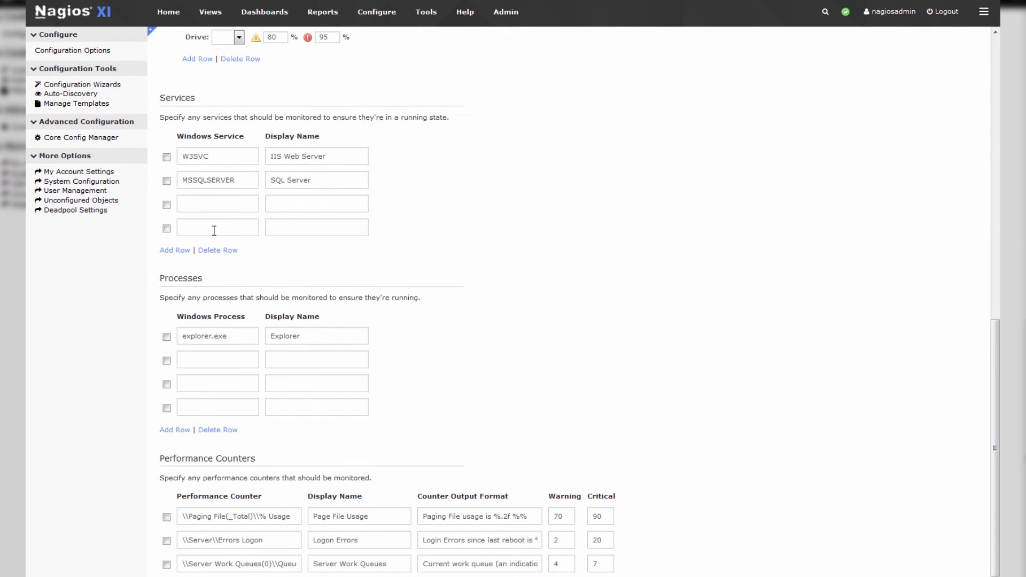
left_click(166, 157)
left_click(167, 180)
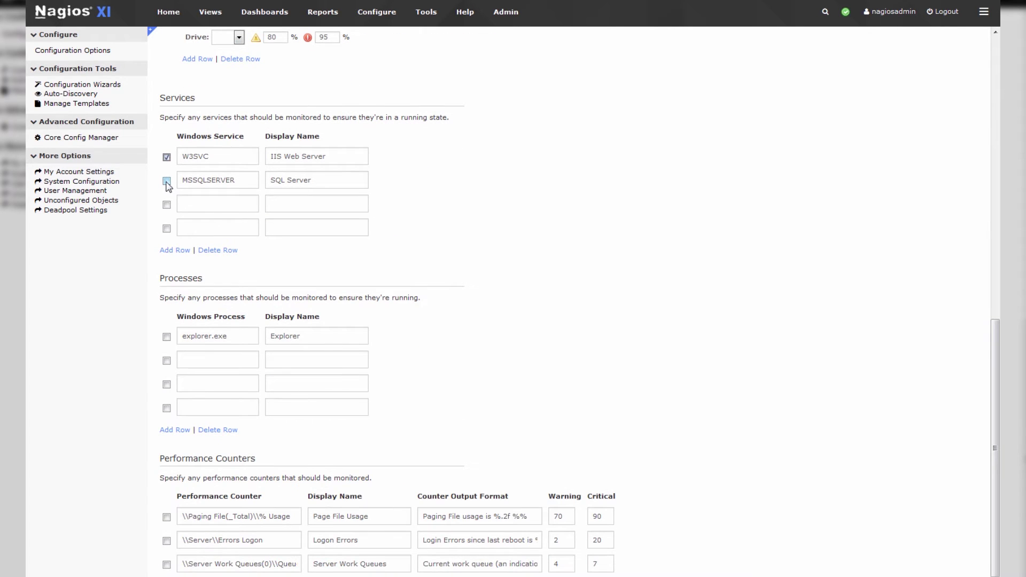
left_click(167, 337)
scroll(196, 270, "down", 2)
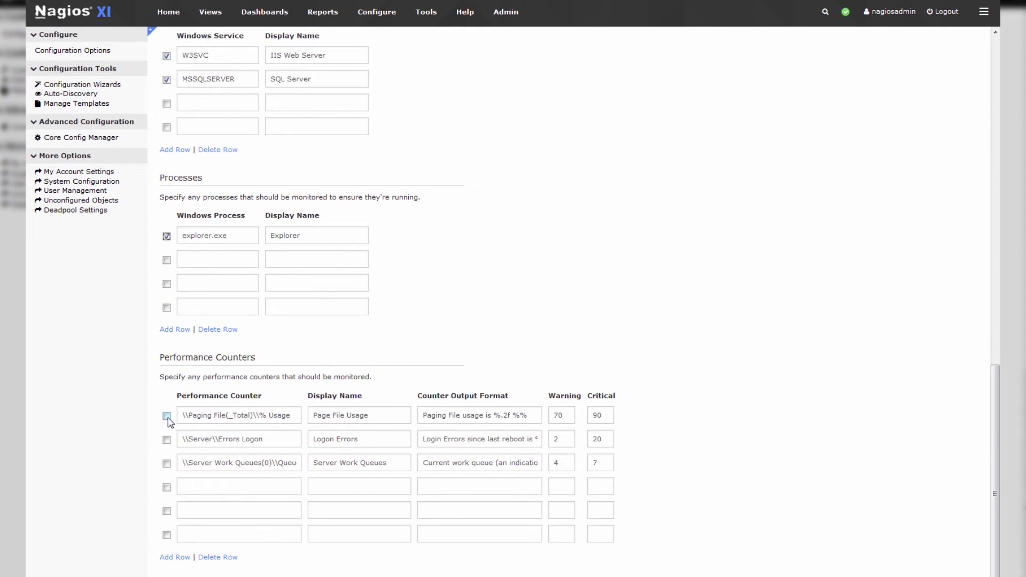
left_click(167, 440)
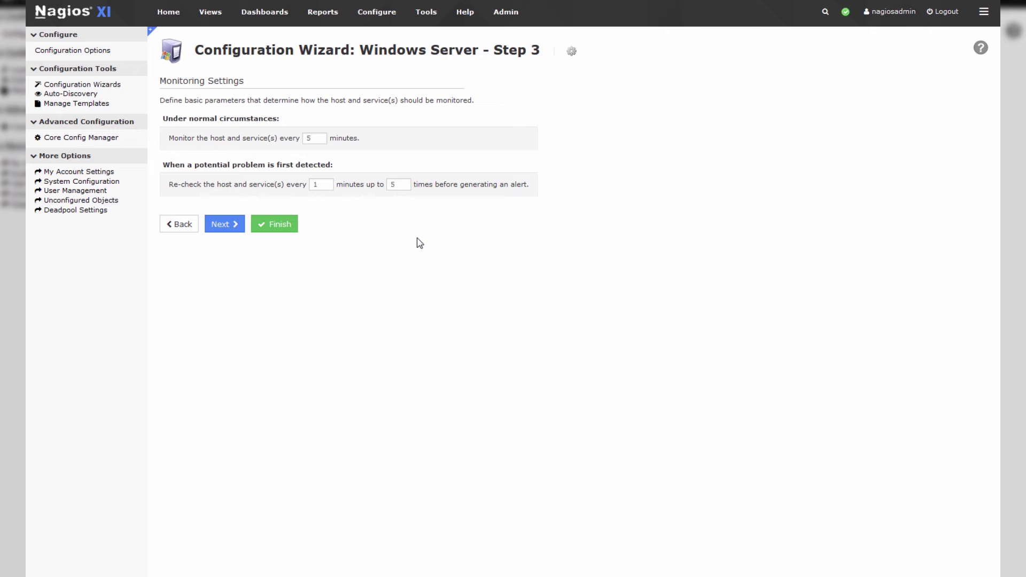
- Keep the default check intervals and finish the wizard to apply the configuration
left_click(280, 224)
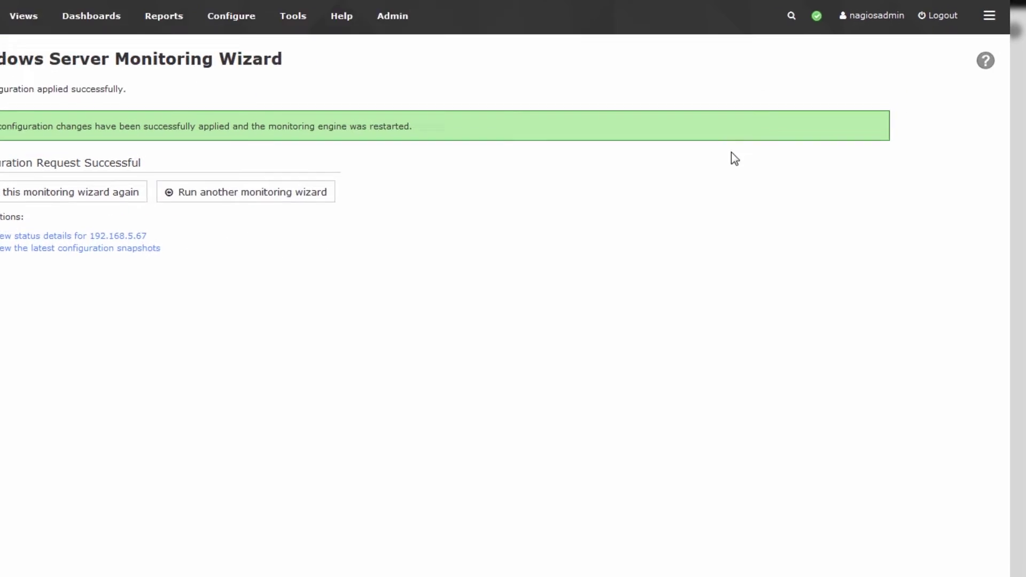
- Search for '192.168.5.' and choose the 192.168.5.67 host suggestion
left_click(825, 12)
type("1")
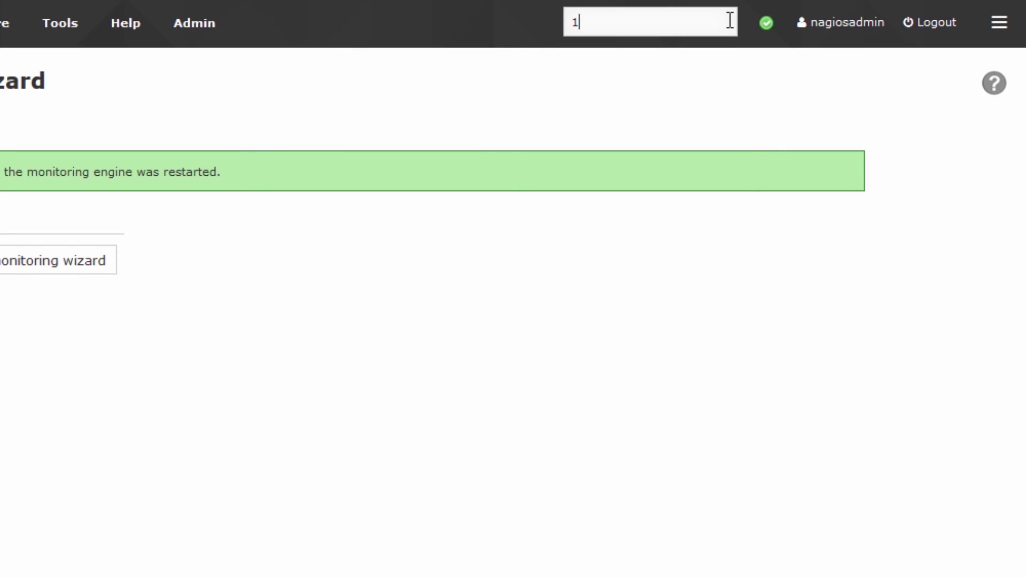
type("92.168.5.67")
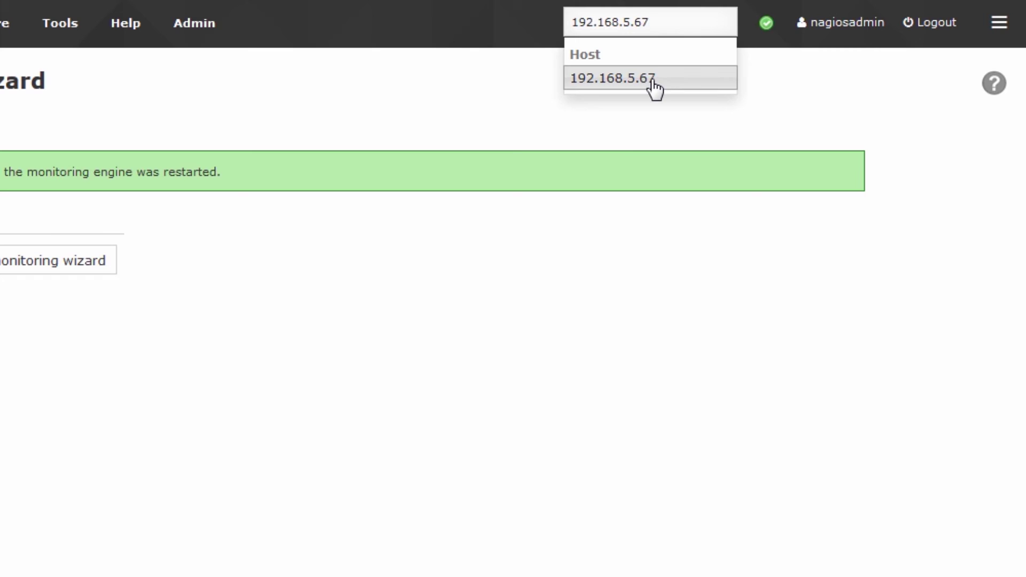
left_click(655, 80)
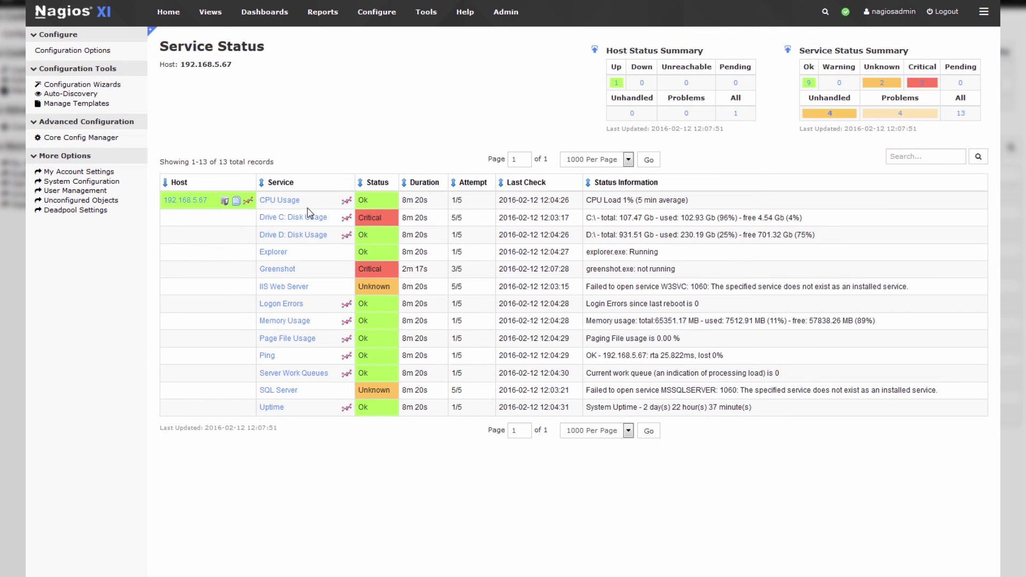
left_click_drag(335, 232, 775, 409)
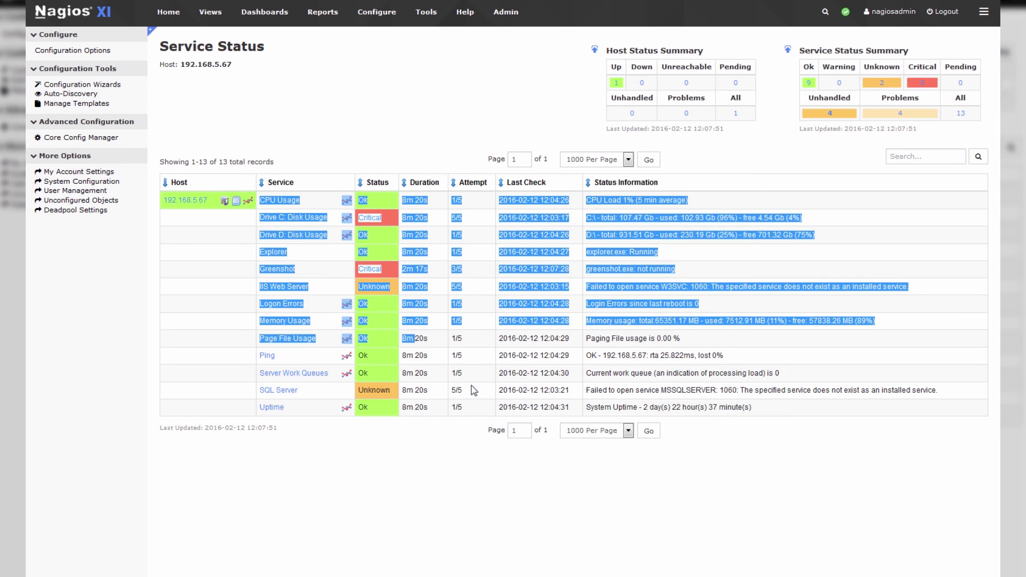
left_click(788, 409)
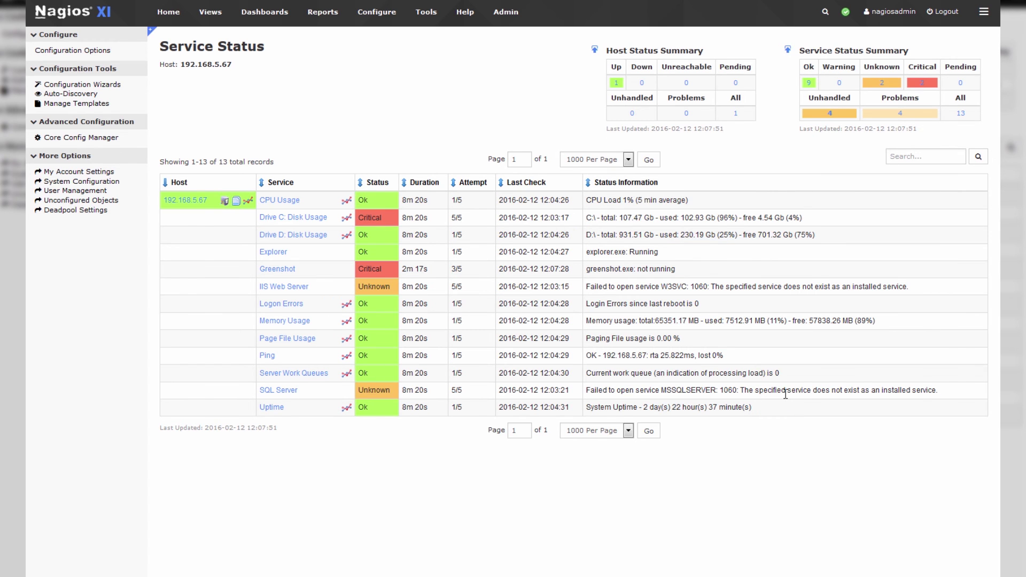